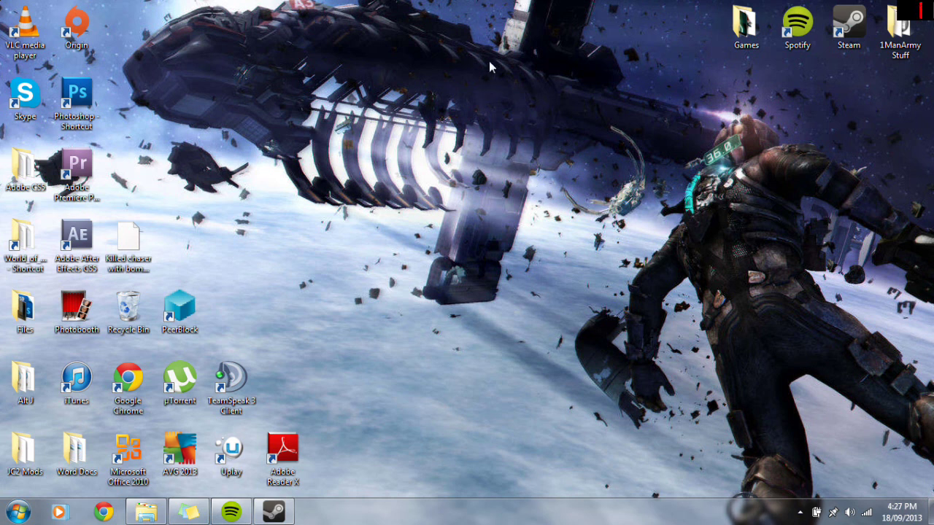
- Open the Steam folder inside C:\Program Files (x86) from Computer
left_click_drag(487, 59, 524, 108)
left_click(18, 511)
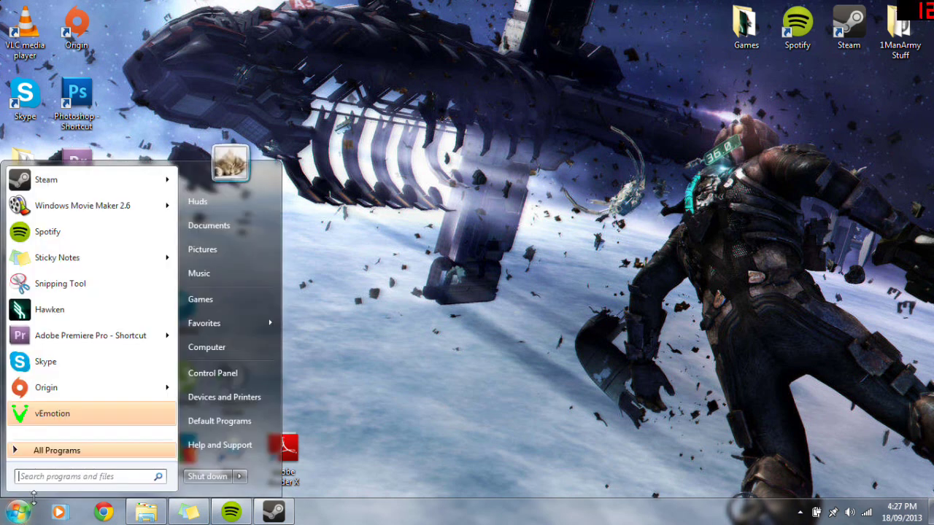
left_click(211, 347)
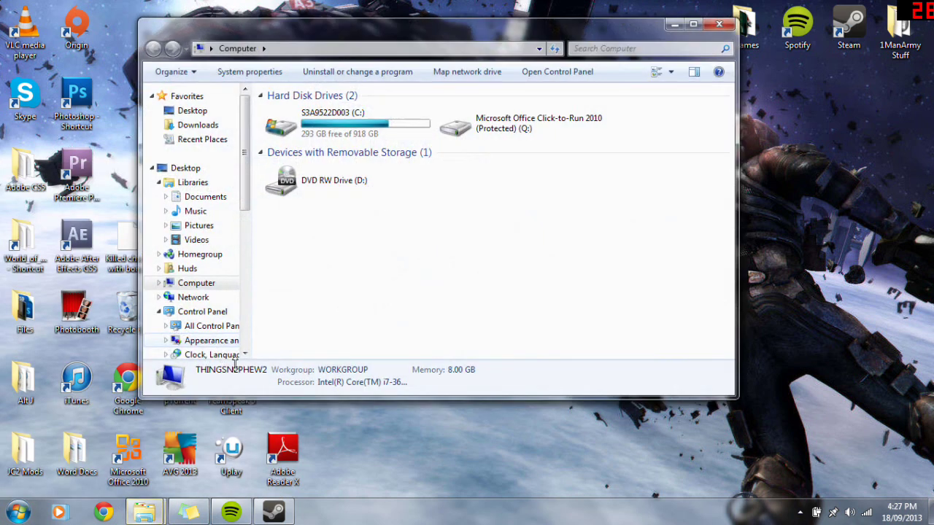
left_click(328, 124)
double_click(326, 120)
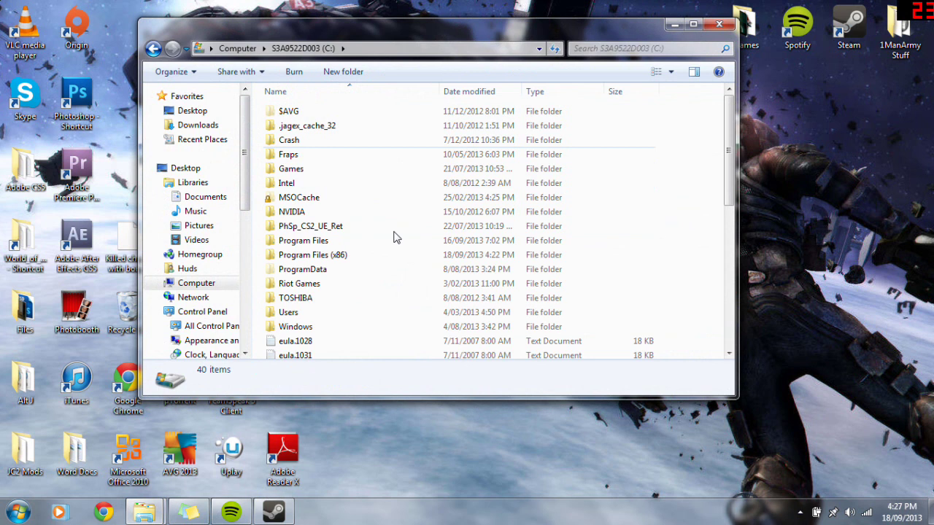
double_click(299, 260)
scroll(329, 281, "down", 13)
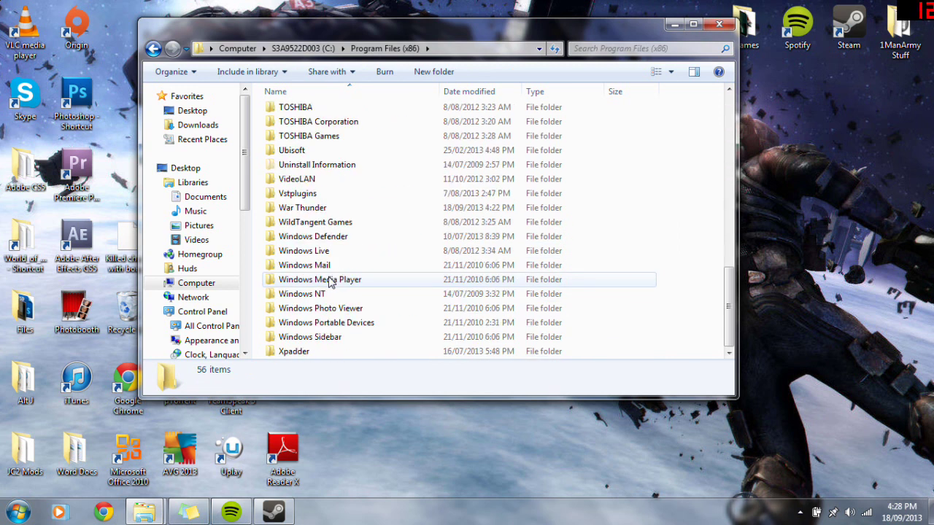
scroll(328, 281, "up", 3)
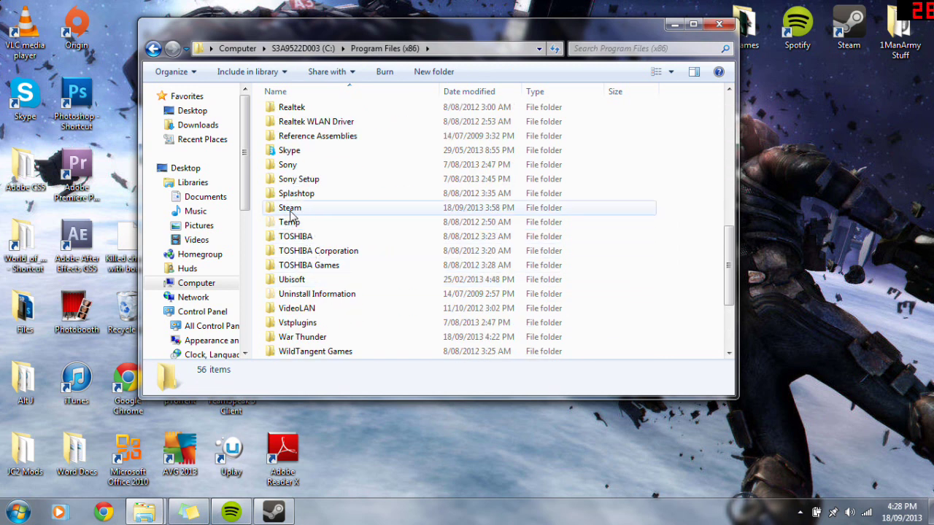
double_click(295, 210)
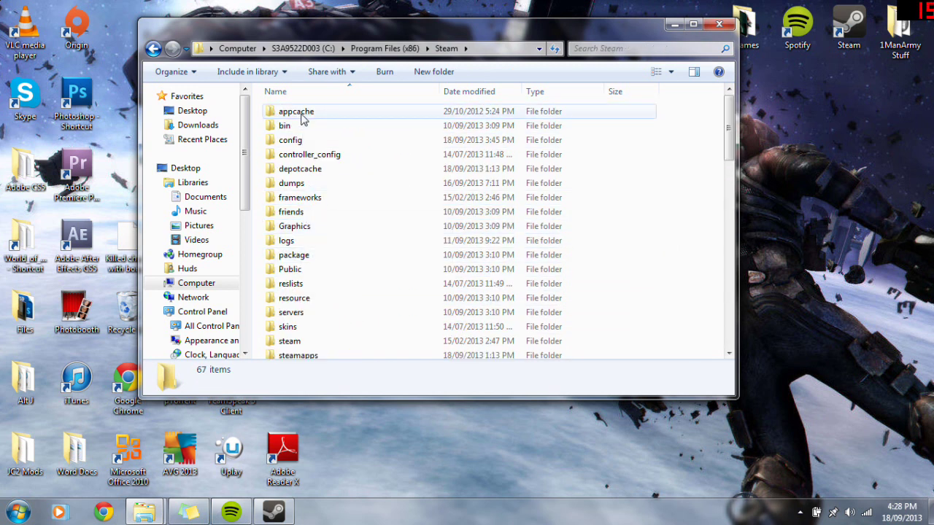
- Open steamapps\common, peek into Fallout New Vegas, and return to the common folder
scroll(313, 323, "down", 1)
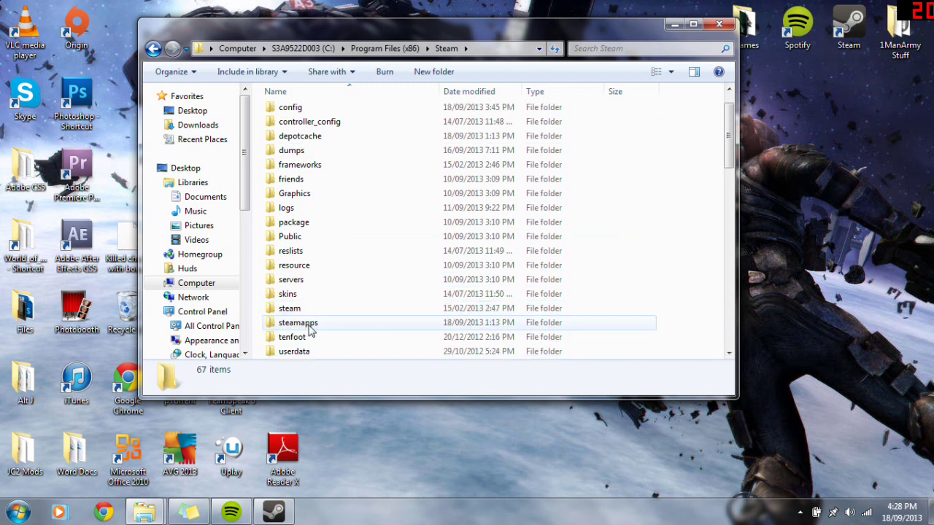
double_click(304, 325)
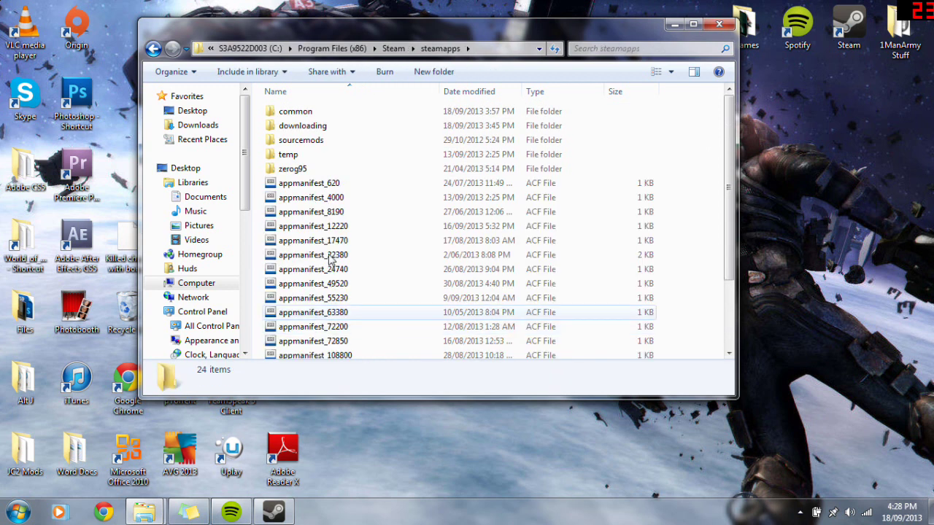
double_click(295, 111)
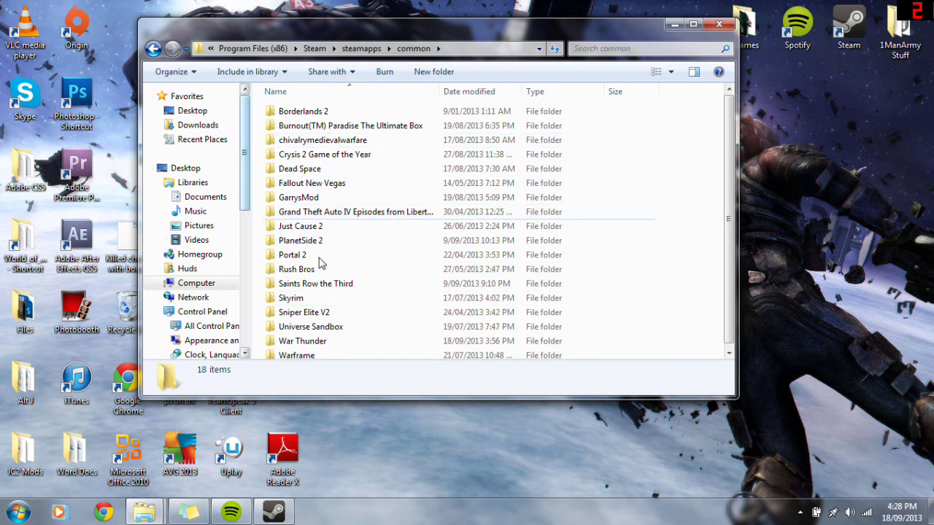
scroll(319, 261, "down", 1)
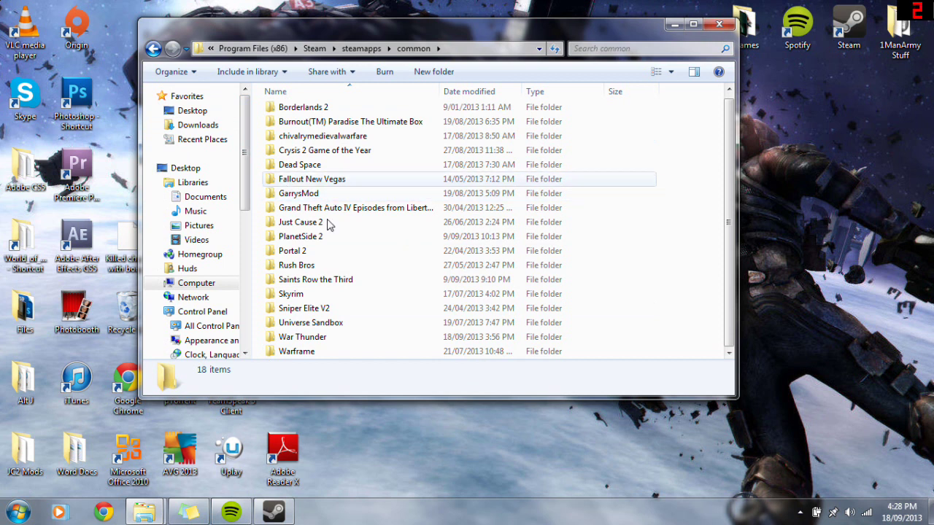
double_click(318, 181)
left_click(153, 49)
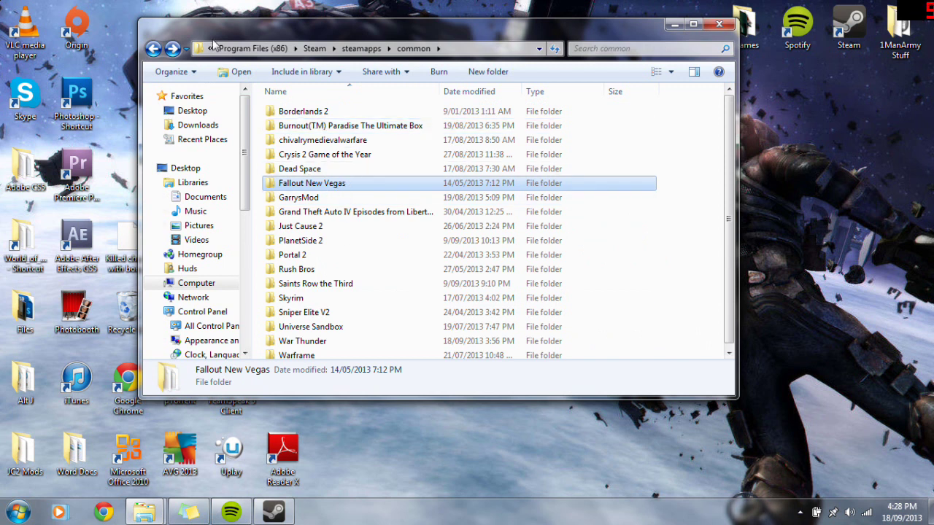
left_click(153, 49)
double_click(298, 114)
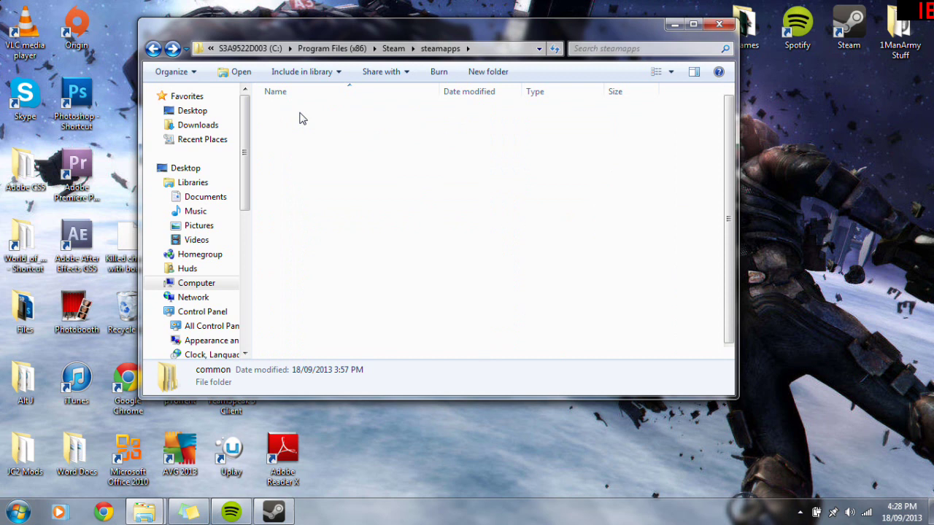
- Snap the common-folder window right and open C:\Program Files (x86) in a second window
left_click_drag(459, 32, 932, 146)
key("super")
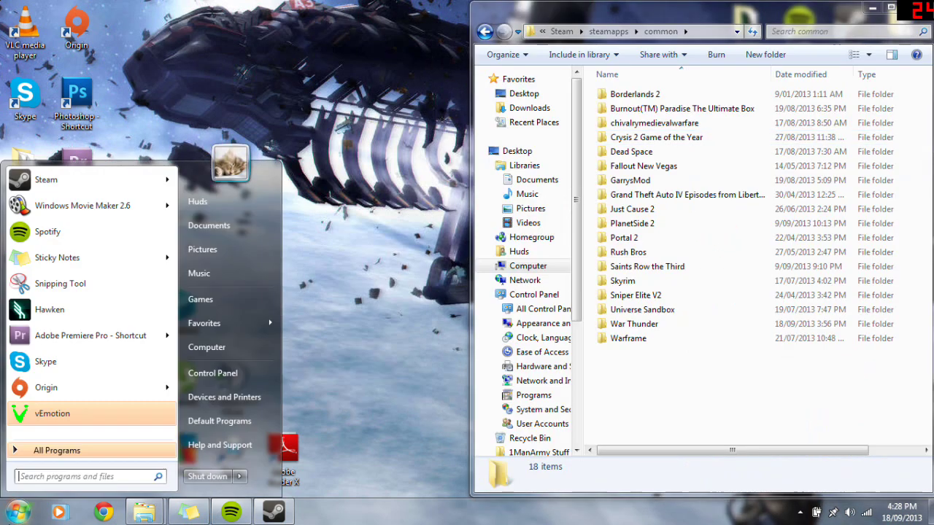
left_click(218, 347)
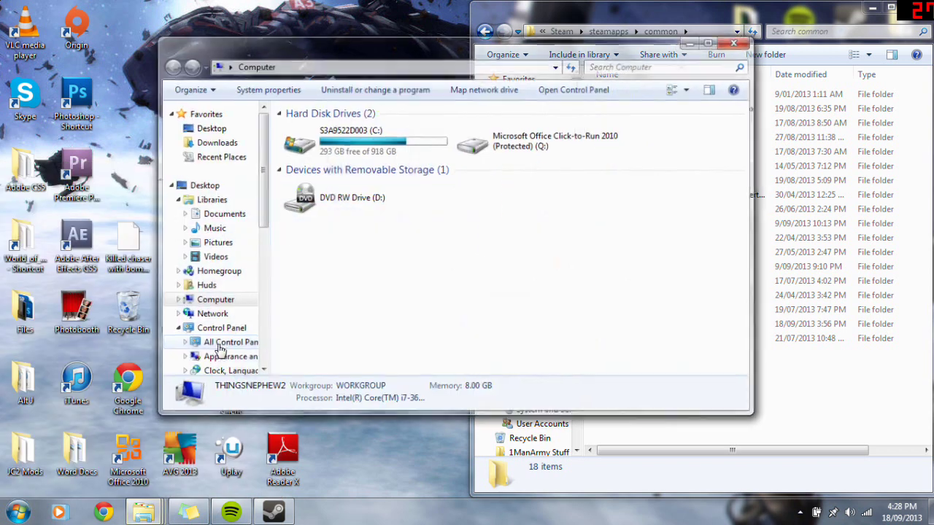
double_click(351, 146)
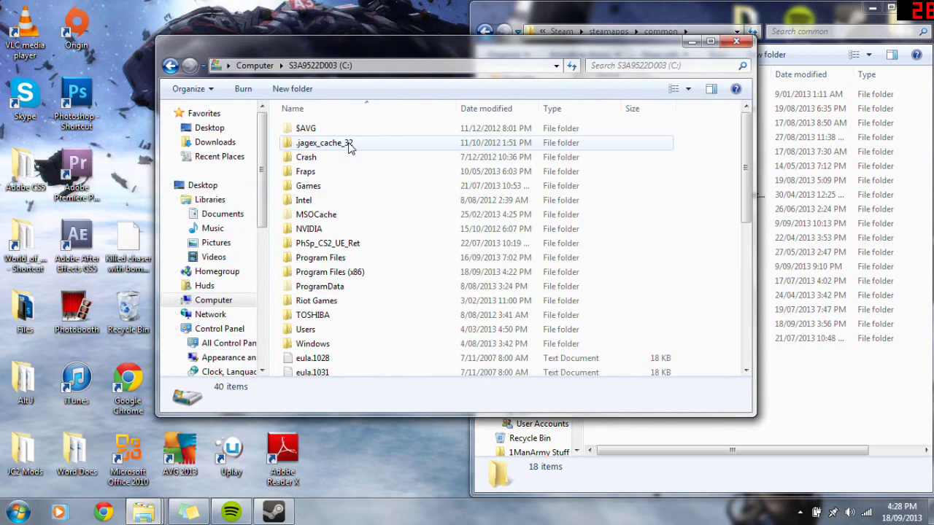
double_click(339, 277)
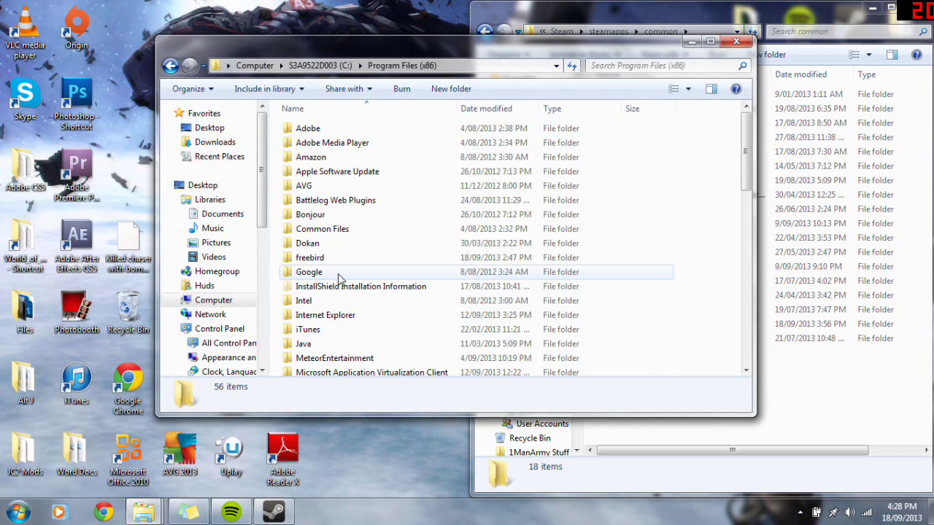
scroll(337, 292, "down", 5)
scroll(337, 292, "down", 5)
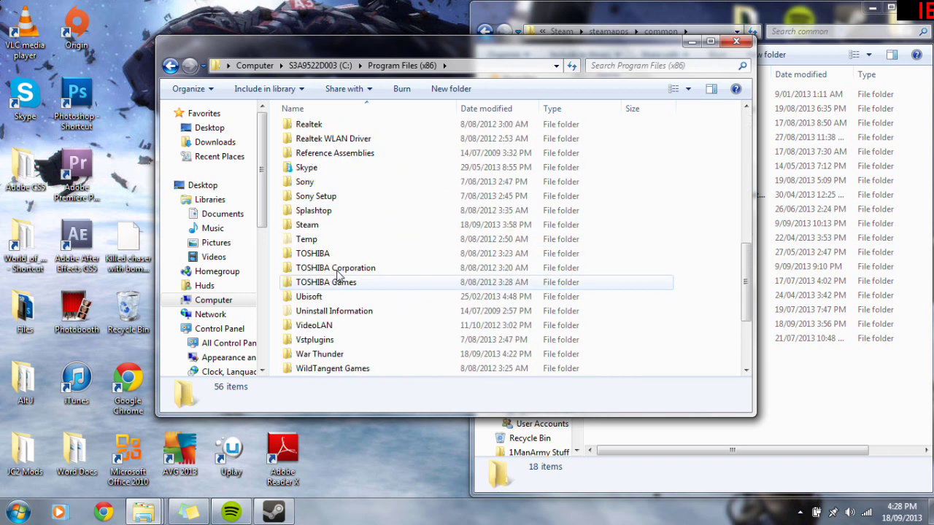
scroll(346, 280, "down", 3)
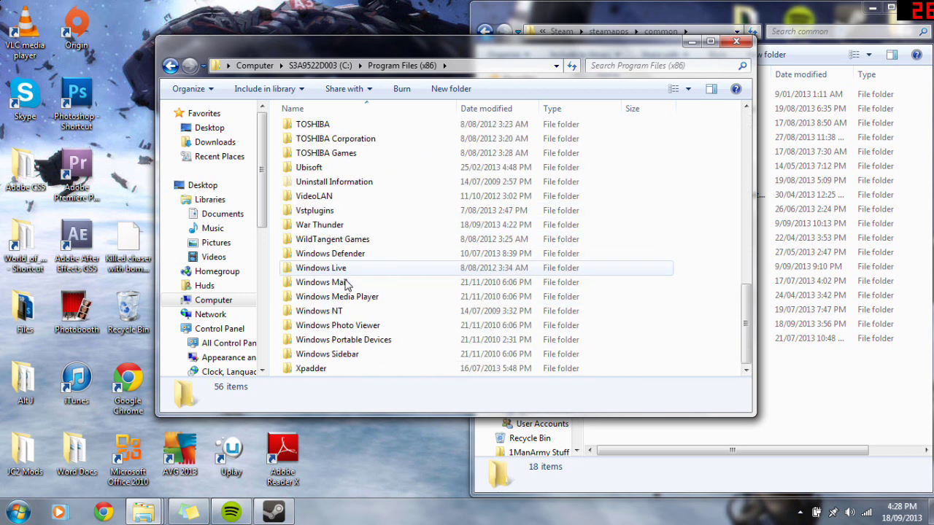
- Check the War Thunder folder's contents, go back, and snap this window to the left half
double_click(312, 228)
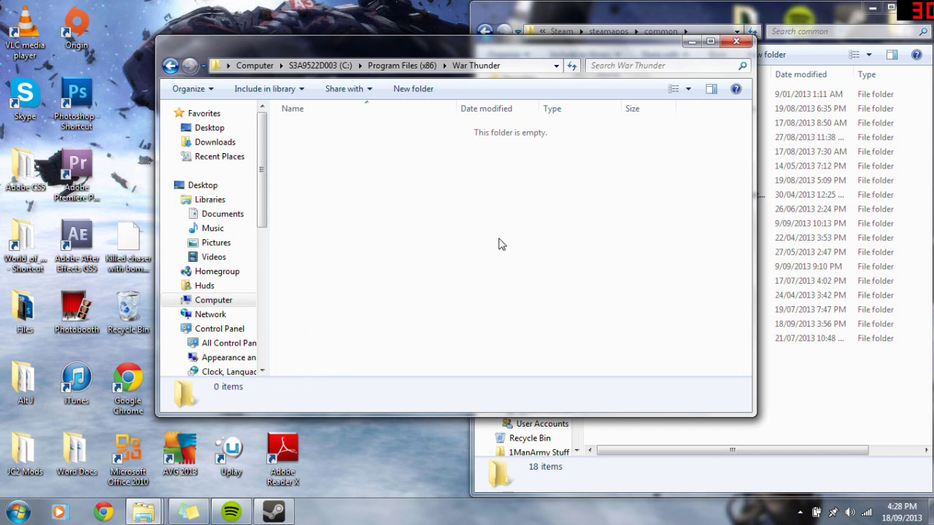
left_click(170, 66)
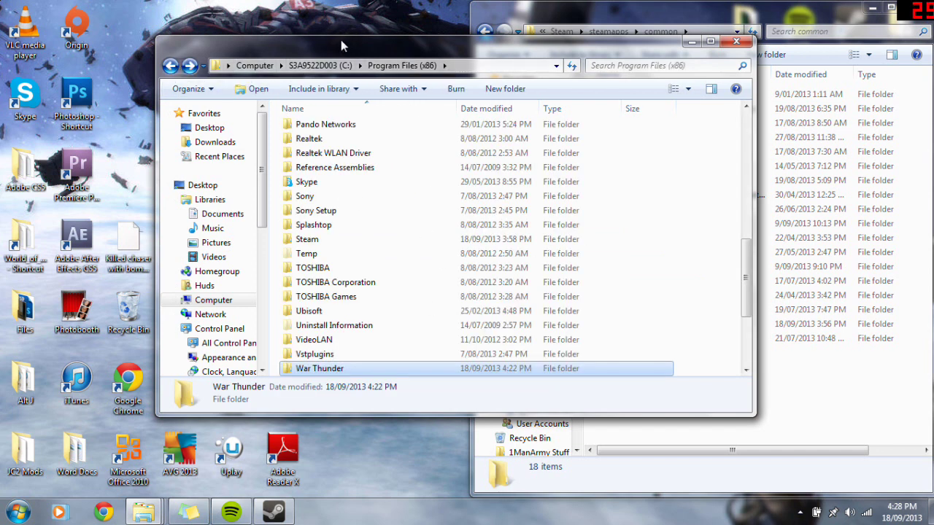
left_click_drag(341, 40, 3, 31)
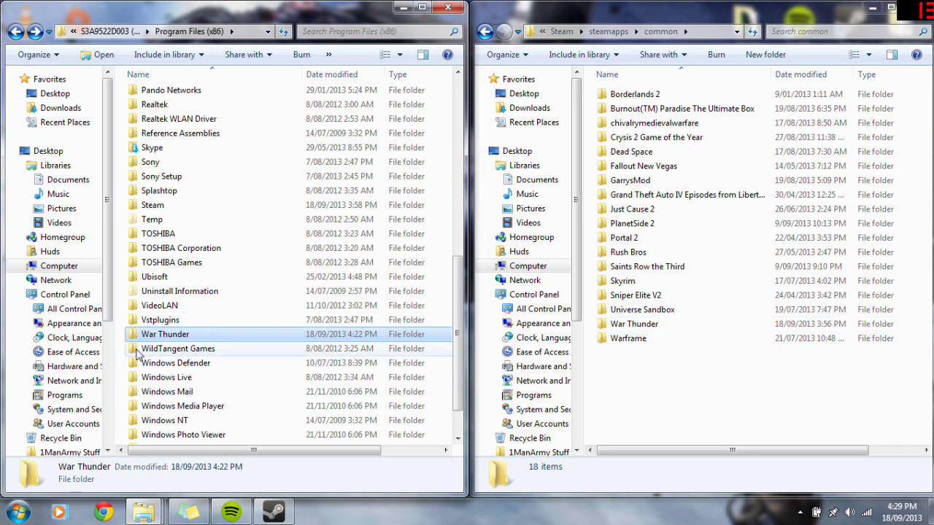
- Confirm the leftover War Thunder folder is an empty folder, then close the Program Files window
mouse_move(162, 340)
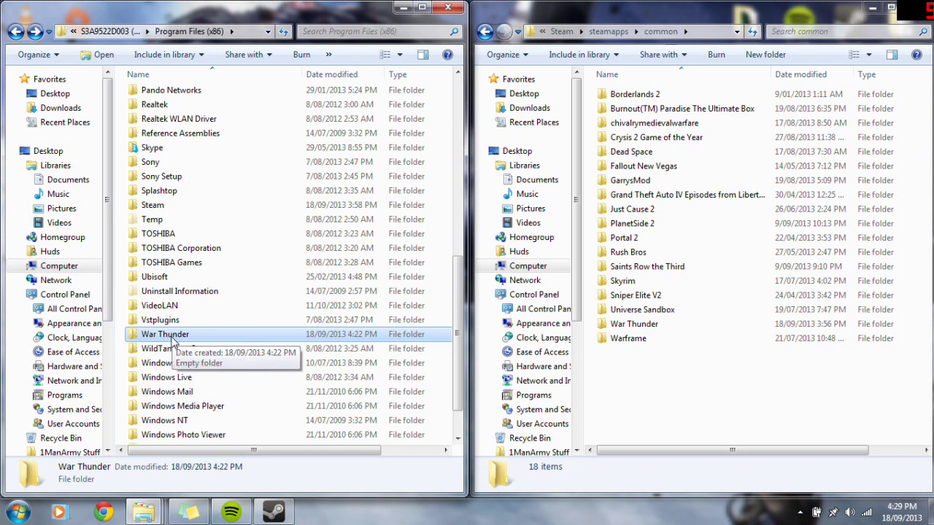
right_click(165, 340)
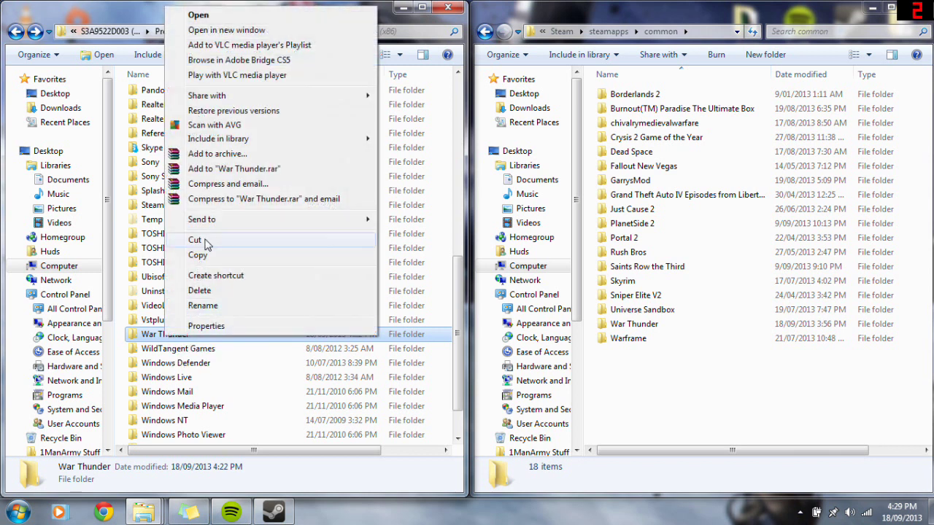
left_click(90, 22)
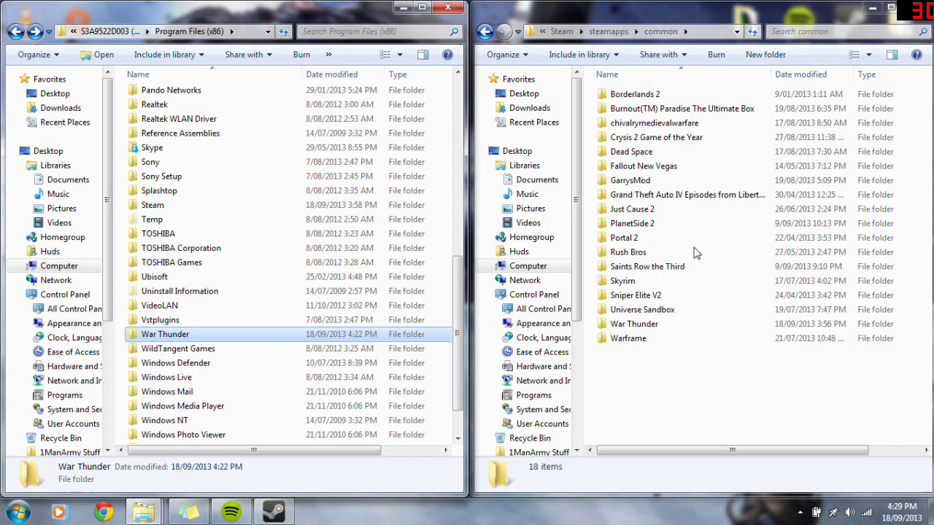
left_click(676, 385)
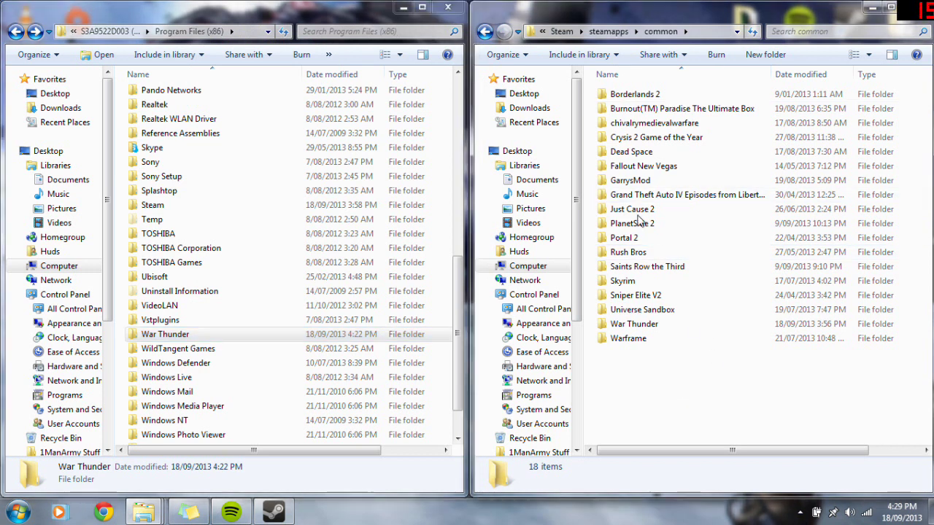
left_click(447, 7)
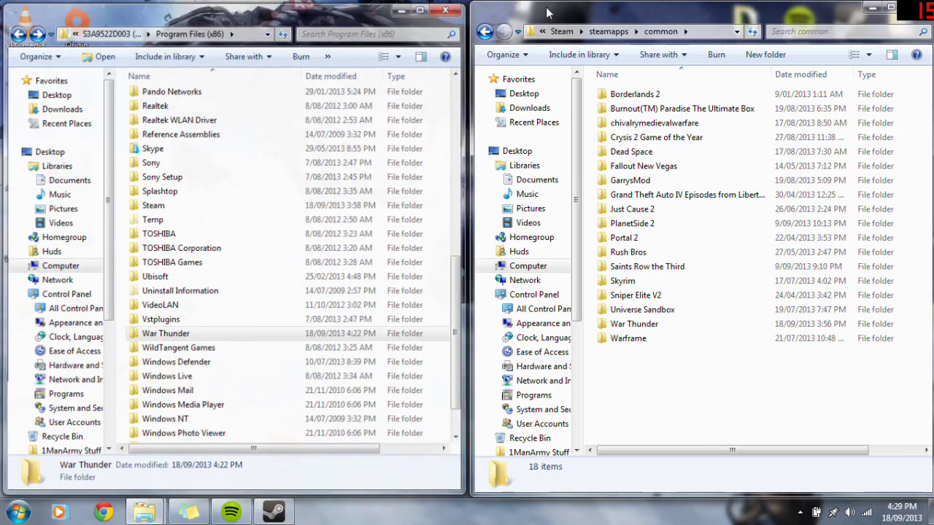
- Close the steamapps common window and bring up Steam's Downloads page showing War Thunder ready
left_click(917, 7)
left_click(274, 512)
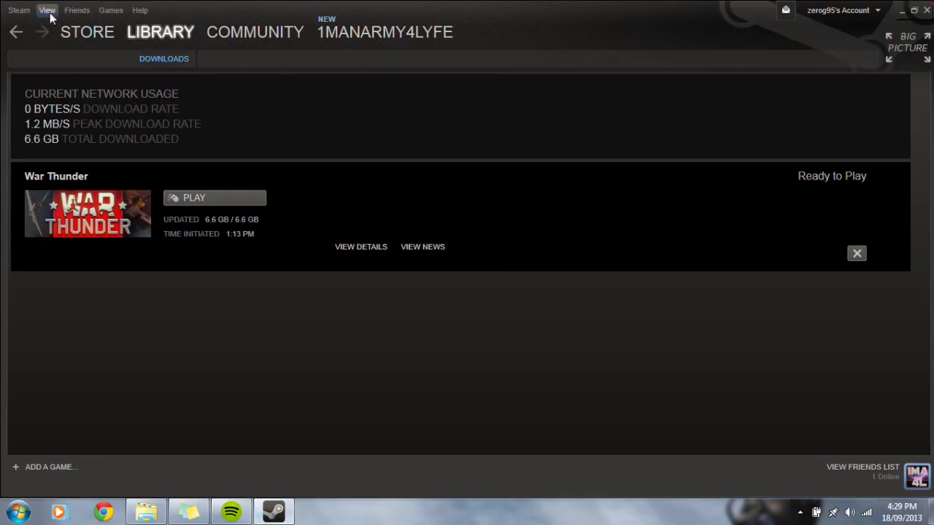
mouse_move(89, 36)
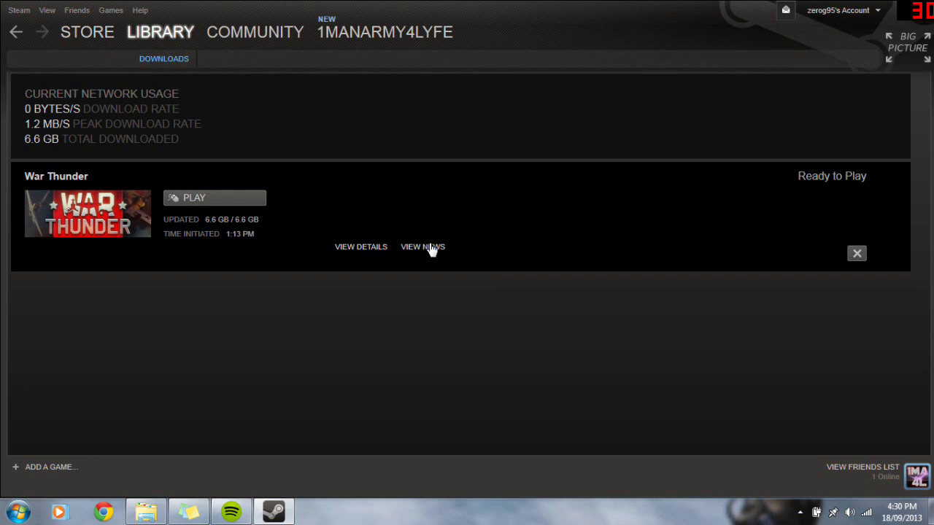
- Open the Steam library and compare the War Thunder and WarThunder shortcut entries
left_click(150, 36)
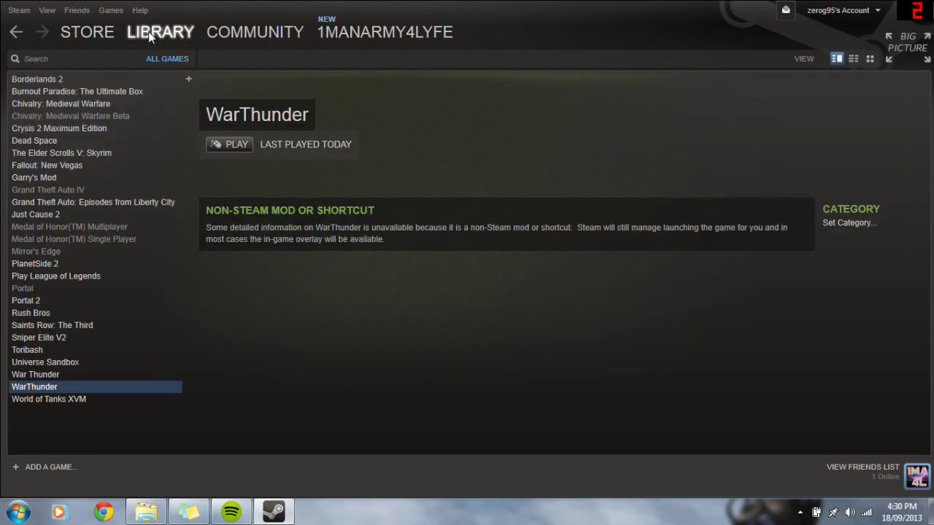
left_click(37, 374)
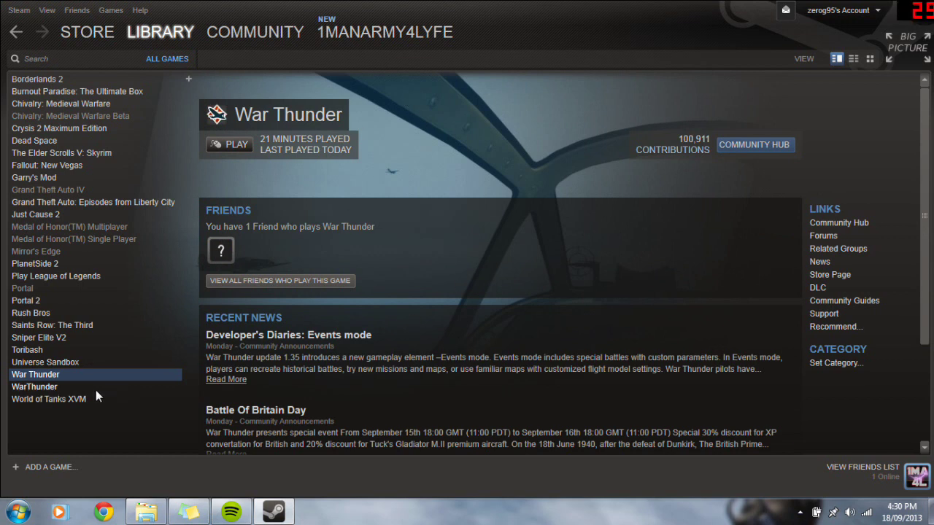
left_click(67, 386)
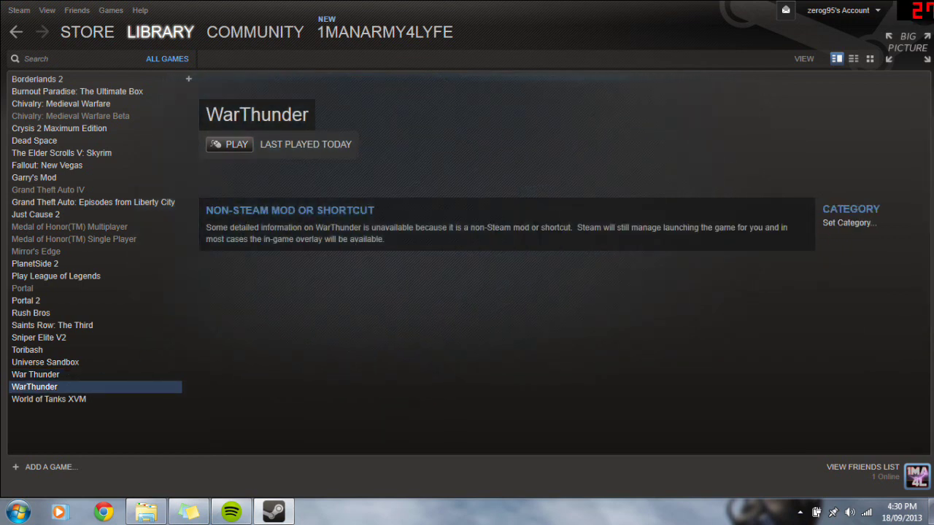
left_click(33, 471)
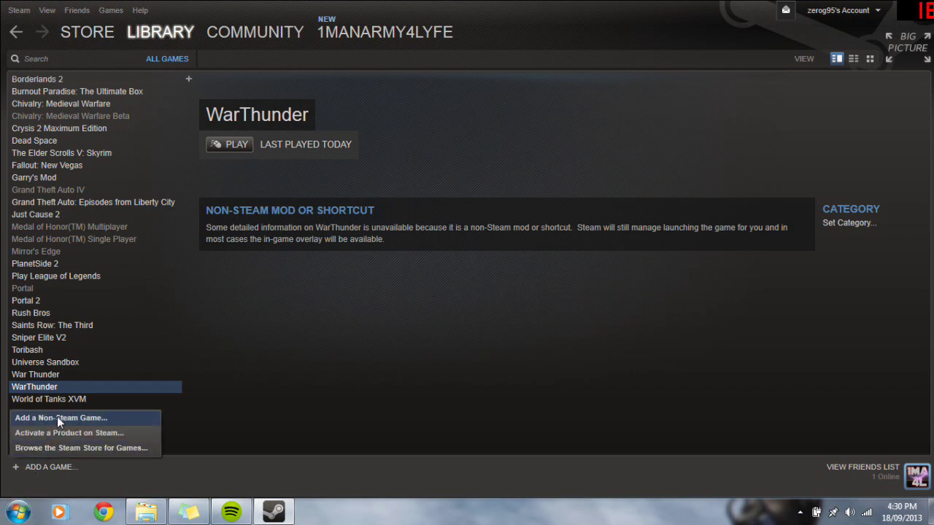
left_click(33, 386)
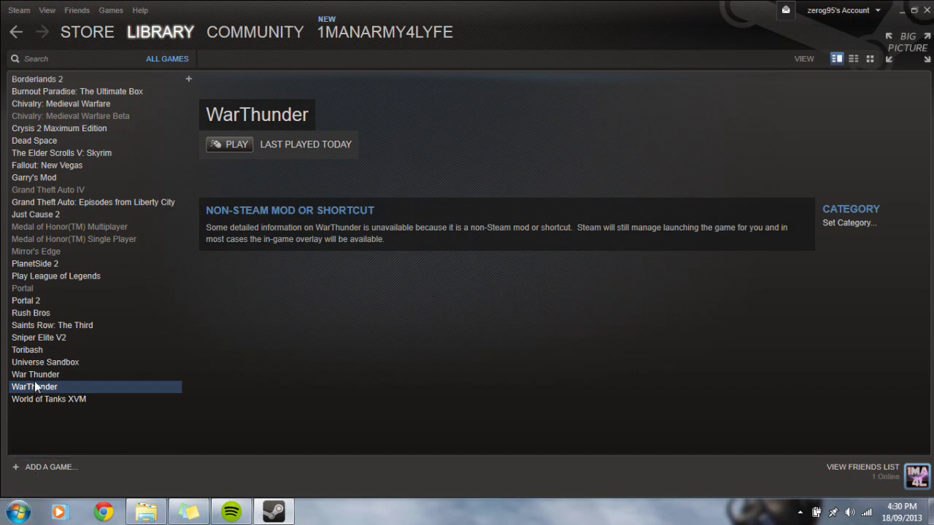
left_click(36, 374)
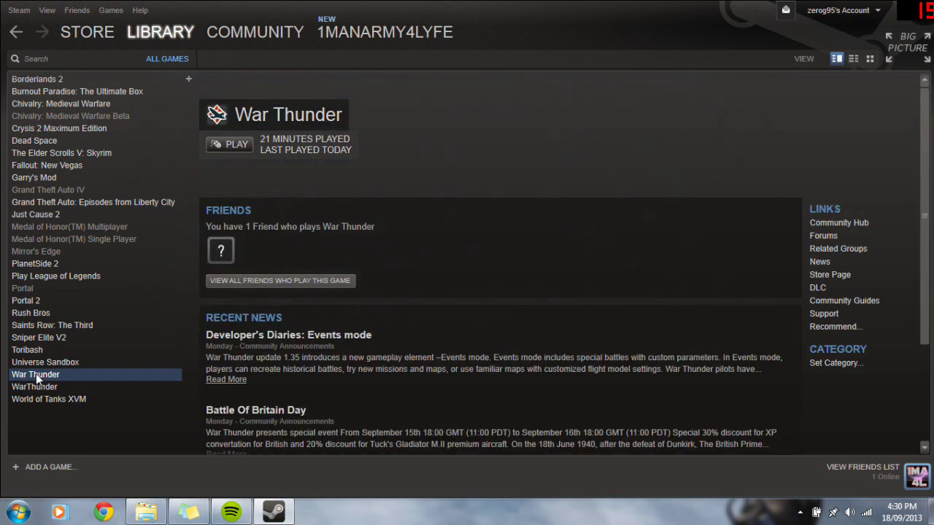
- Try launching the WarThunder shortcut, dismiss the failure, and return to War Thunder's page
right_click(40, 389)
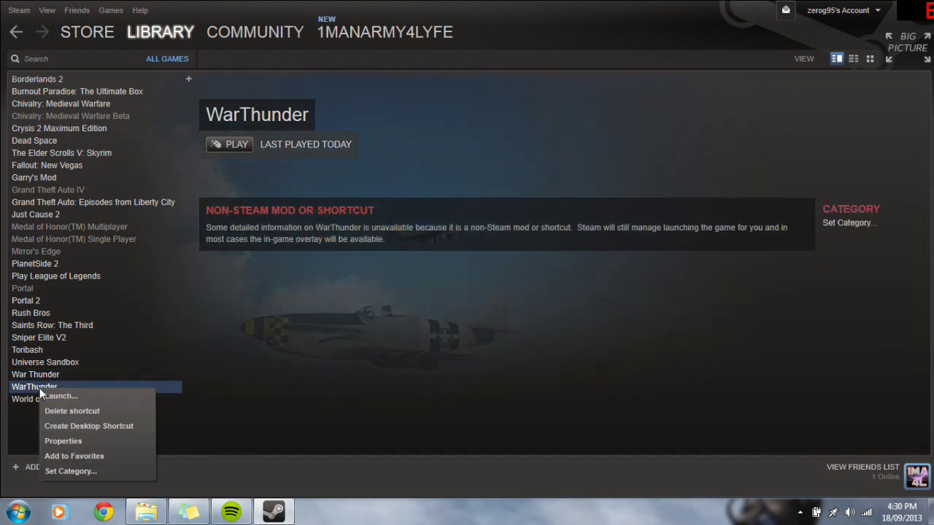
left_click(65, 396)
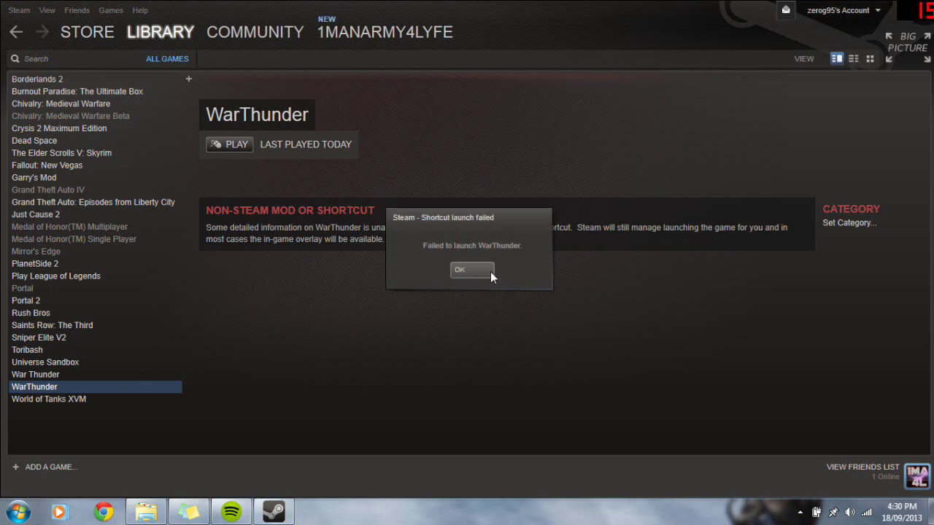
left_click(488, 269)
left_click(57, 375)
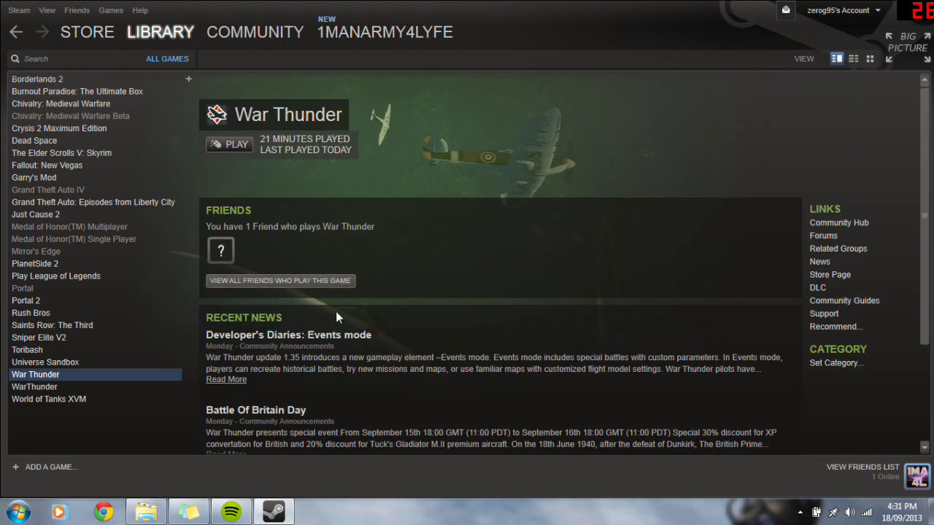
scroll(313, 318, "down", 1)
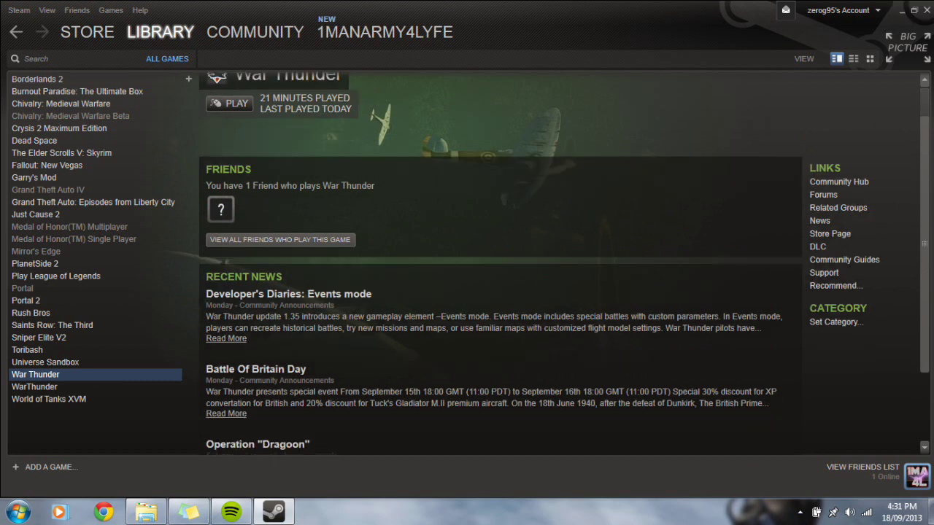
- Delete the WarThunder shortcut from the library and reselect the War Thunder entry
right_click(44, 389)
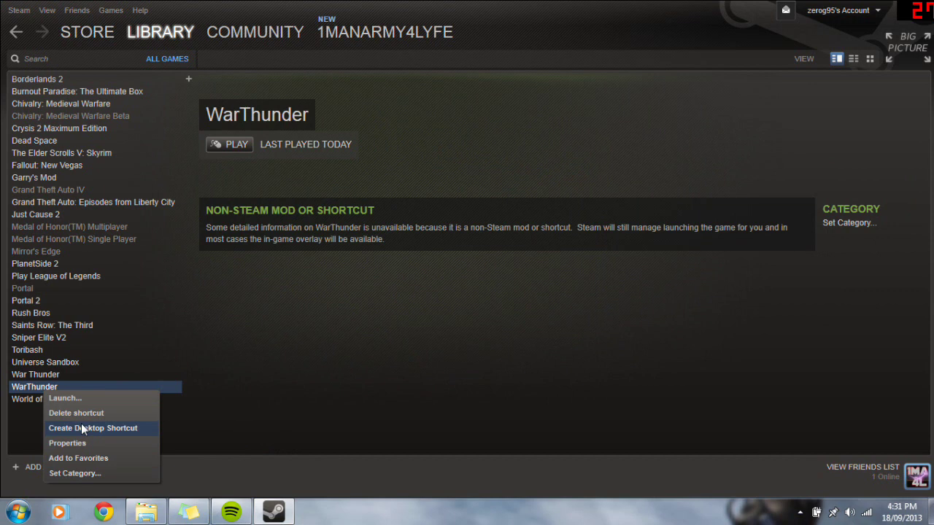
left_click(97, 411)
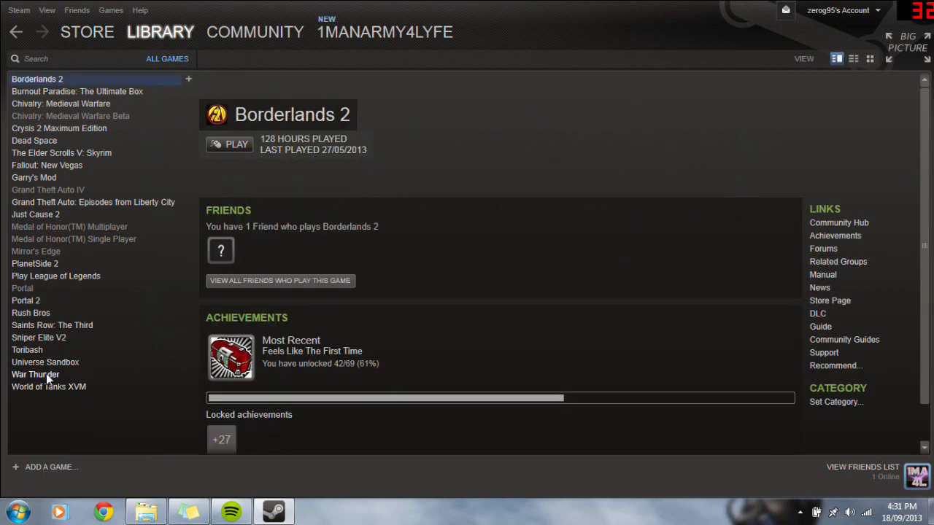
left_click(46, 374)
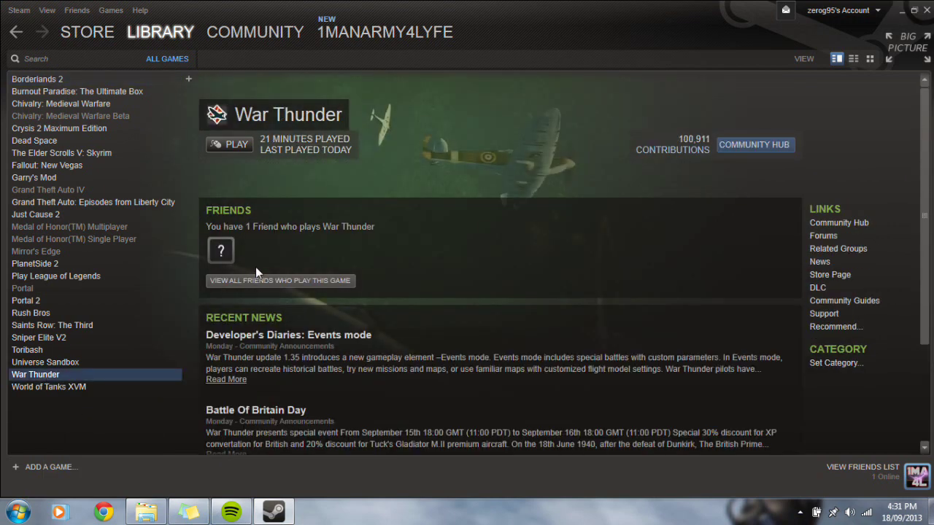